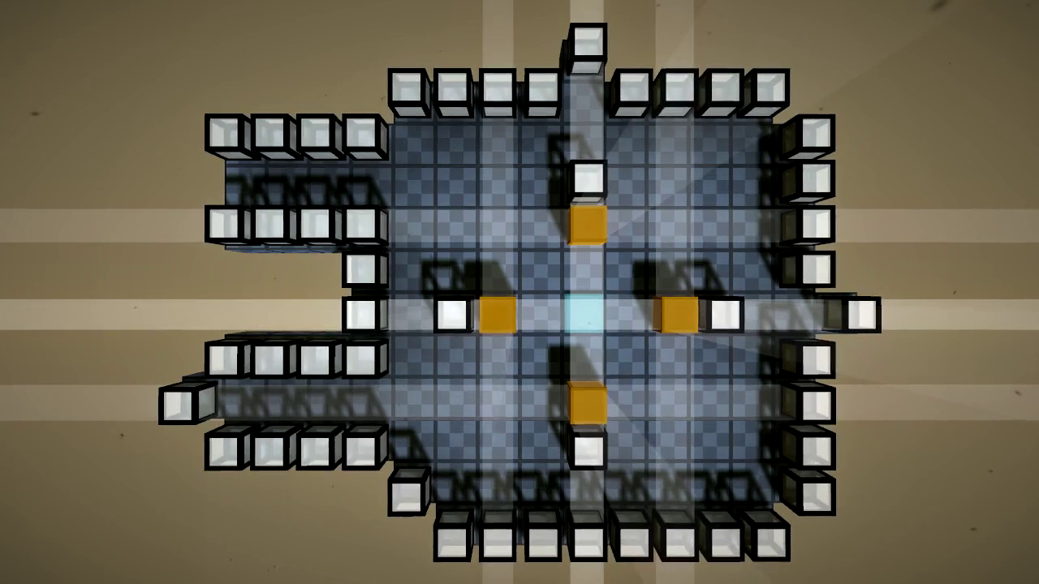
key("Down")
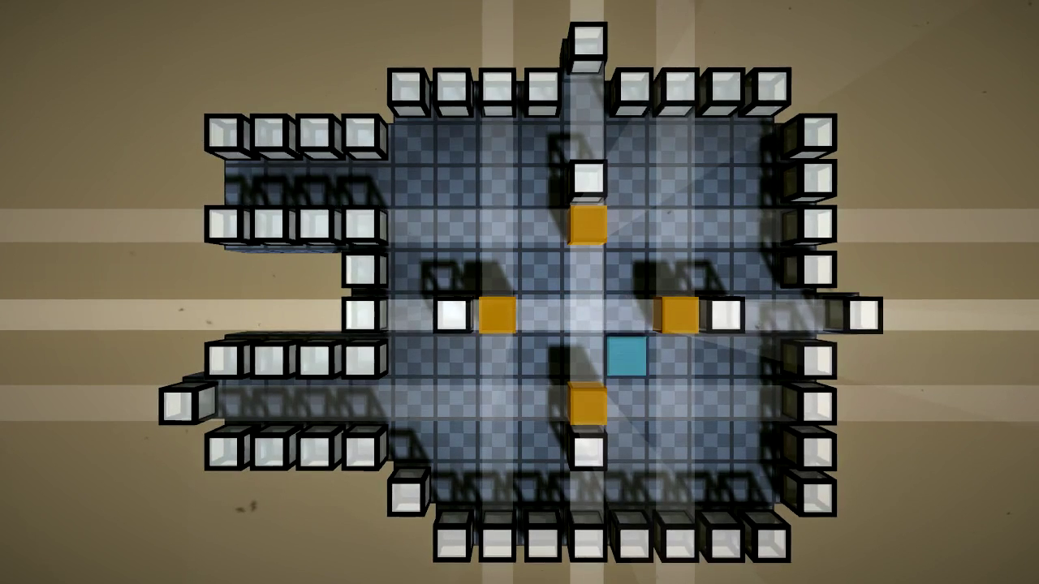
key("Down")
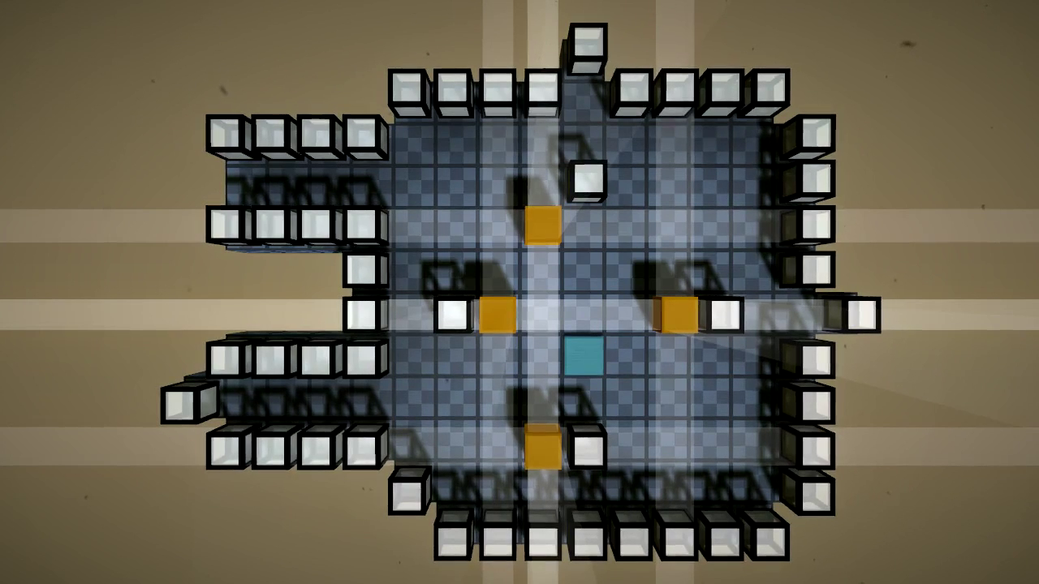
key("Up")
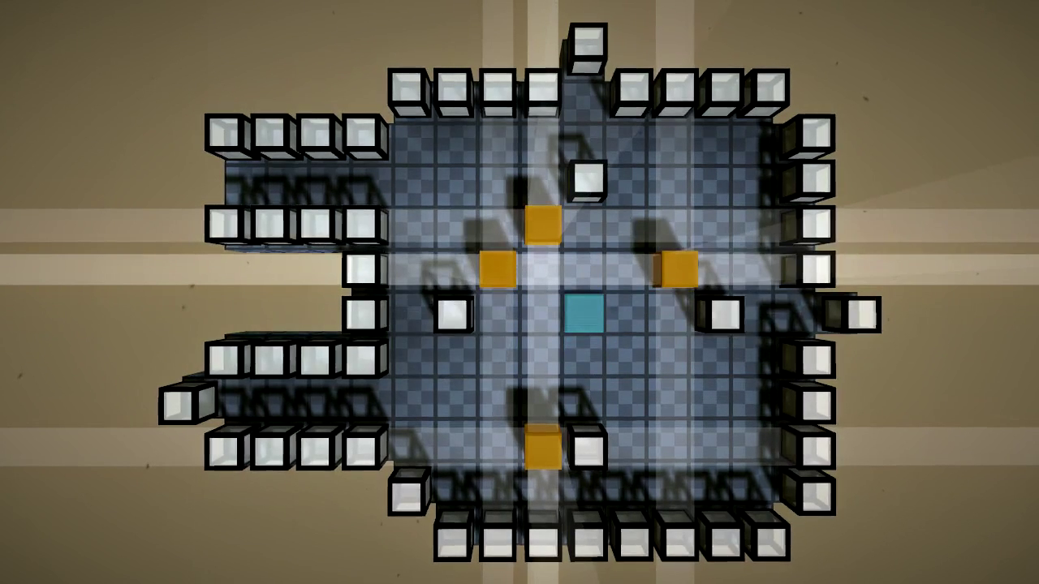
key("Up")
key("Down")
key("Down")
key("Right")
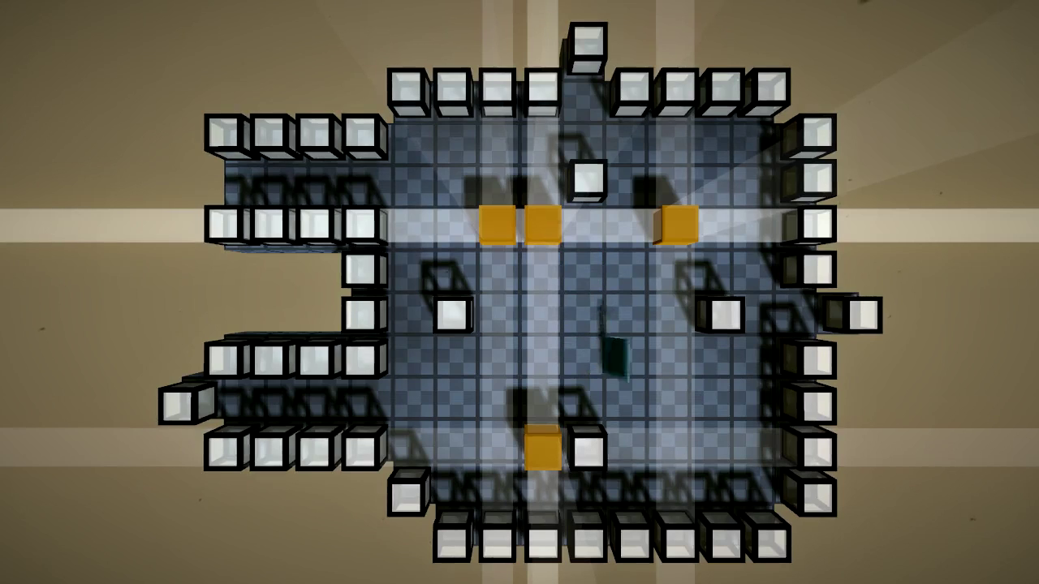
key("Right")
key("Right")
key("Right")
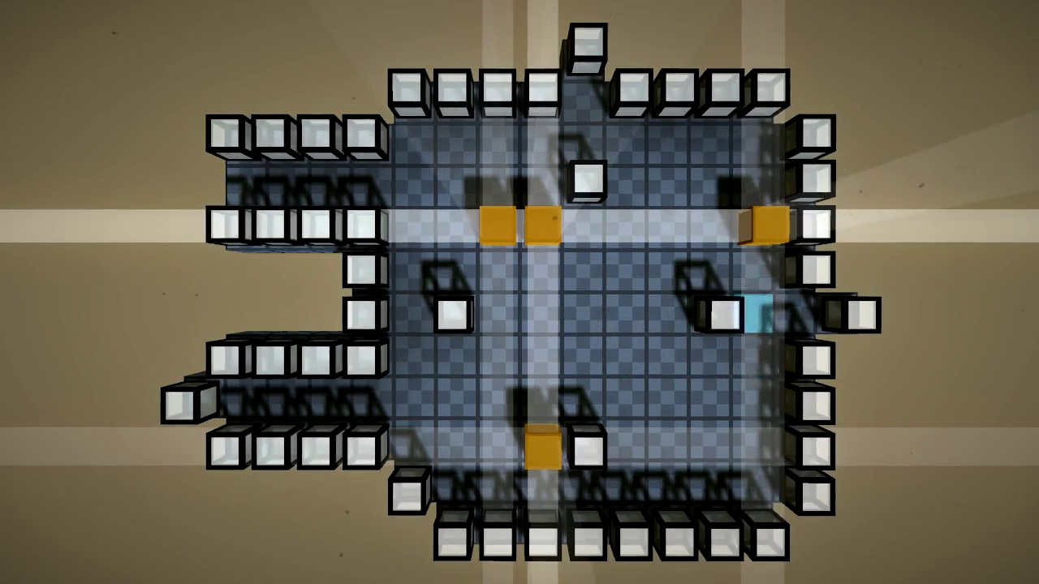
key("Left")
key("Down")
key("Left")
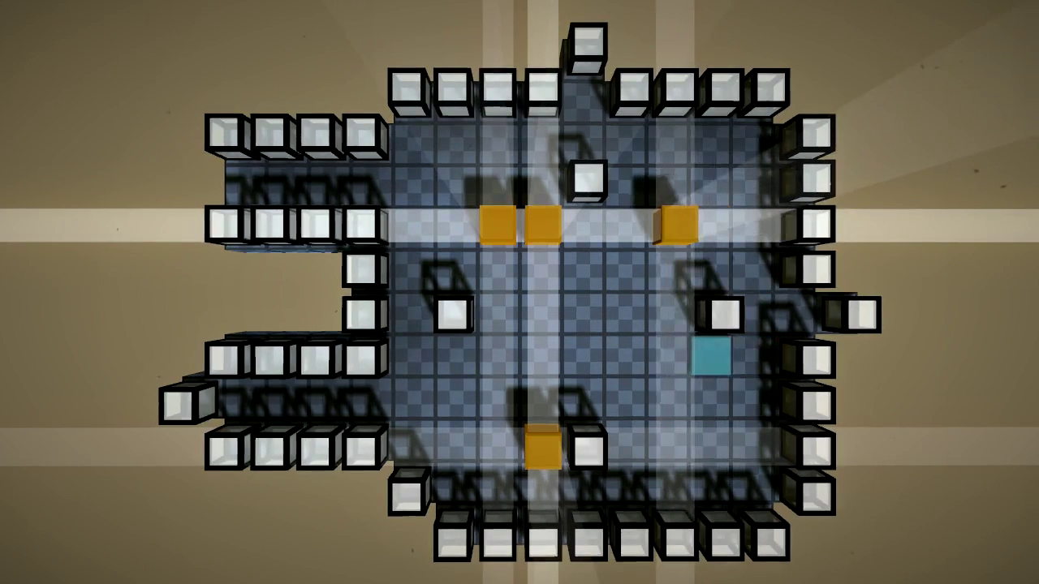
key("Left")
key("Left")
key("Up")
key("Up")
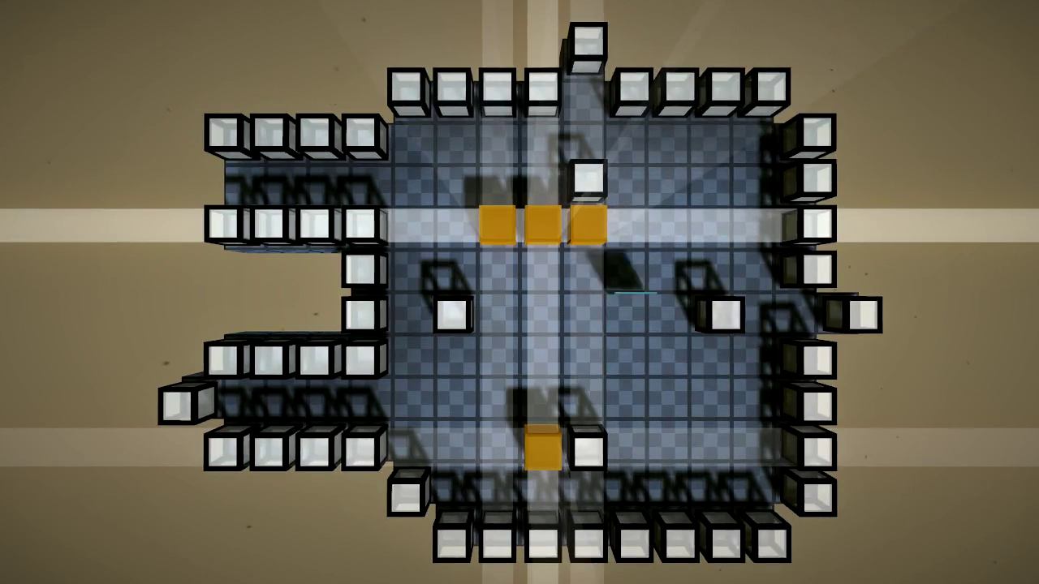
key("Up")
key("Down")
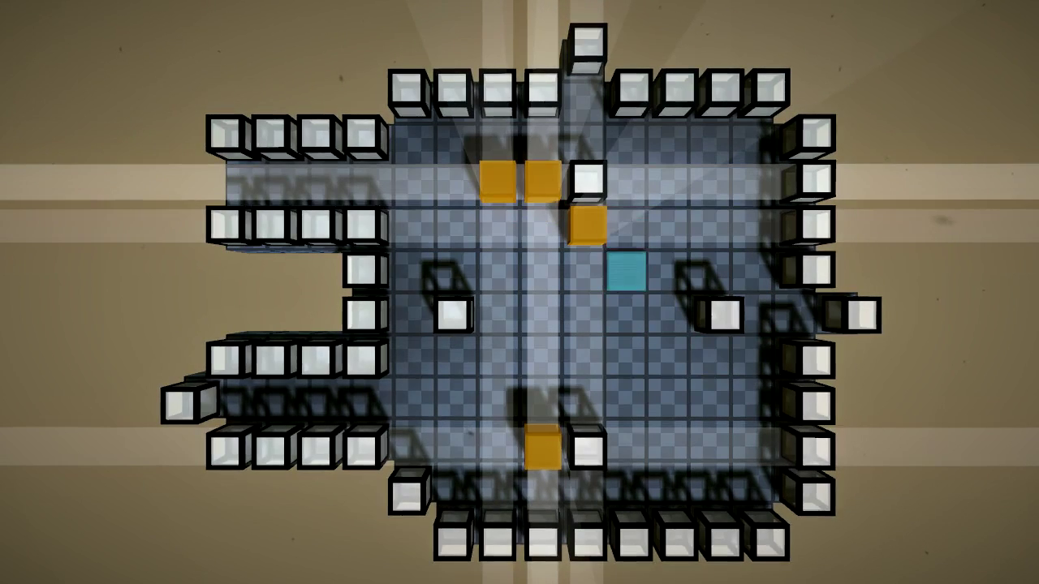
key("Down")
key("Down")
key("Down")
key("Left")
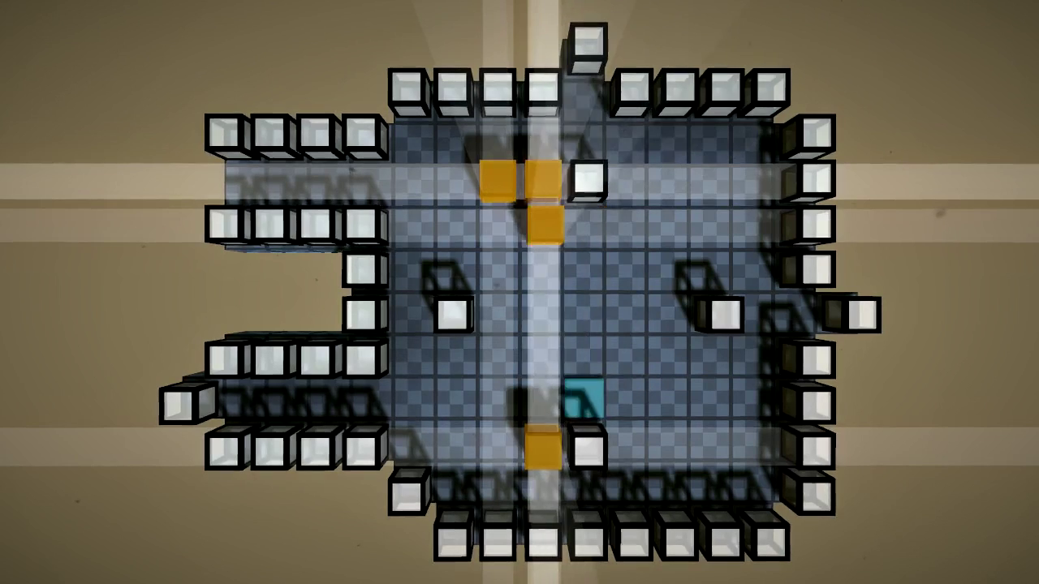
key("Left")
key("Left")
key("Left")
key("Left")
key("Left")
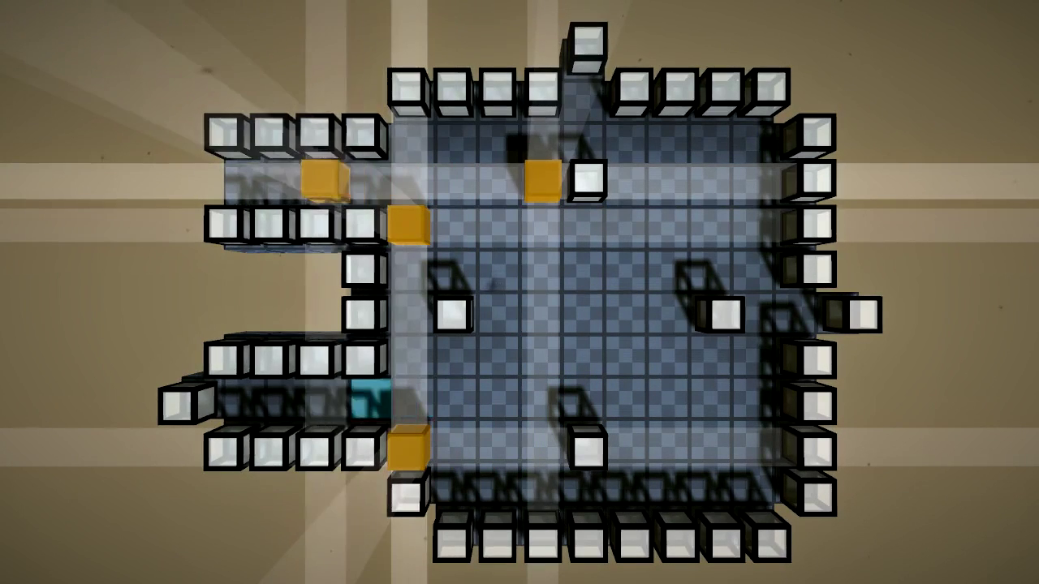
key("Left")
key("Left")
key("Left")
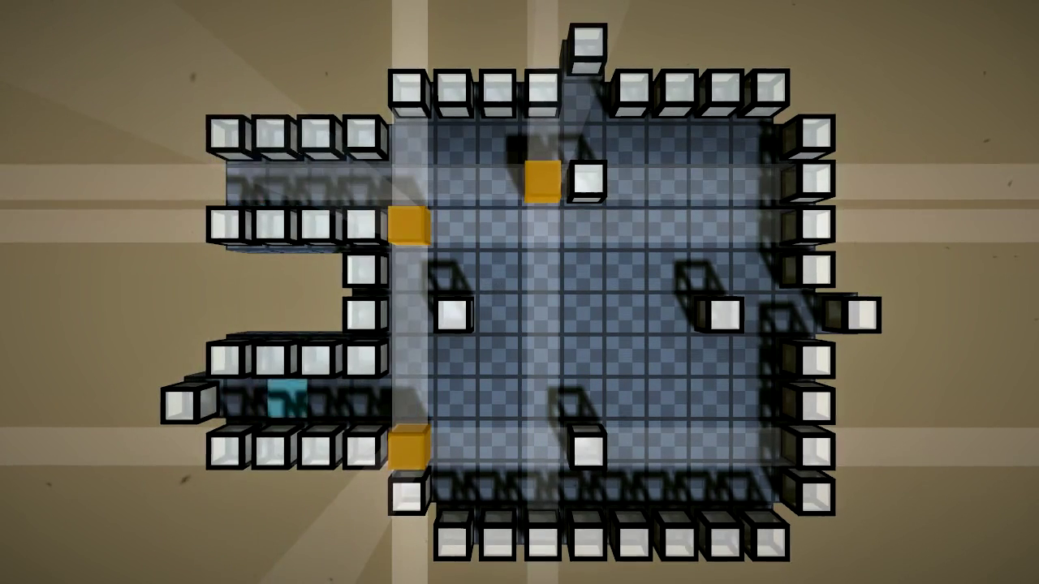
key("Right")
key("Right")
key("Right")
key("Right")
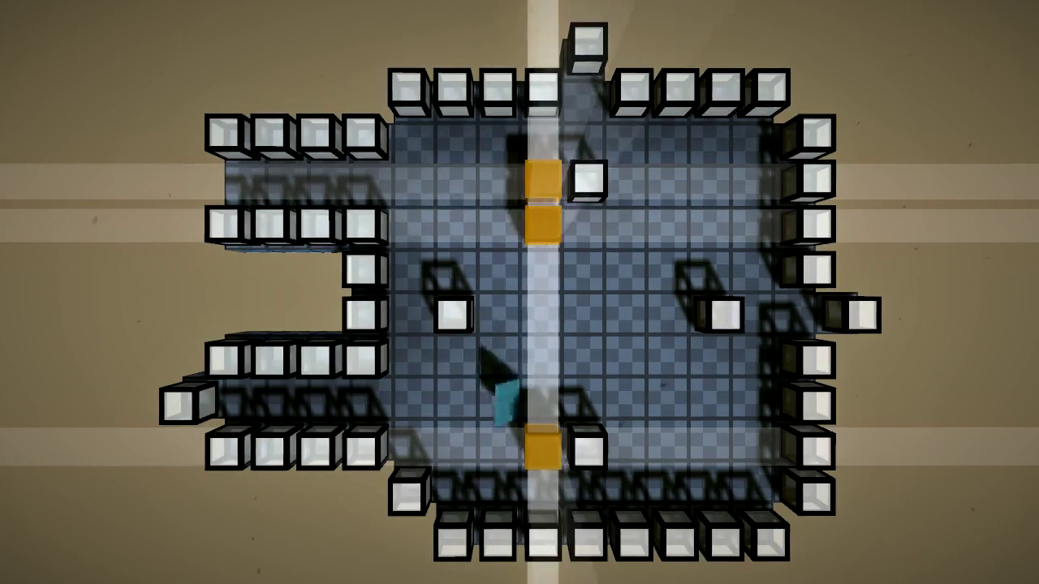
key("Right")
key("Left")
key("Left")
key("Left")
key("Left")
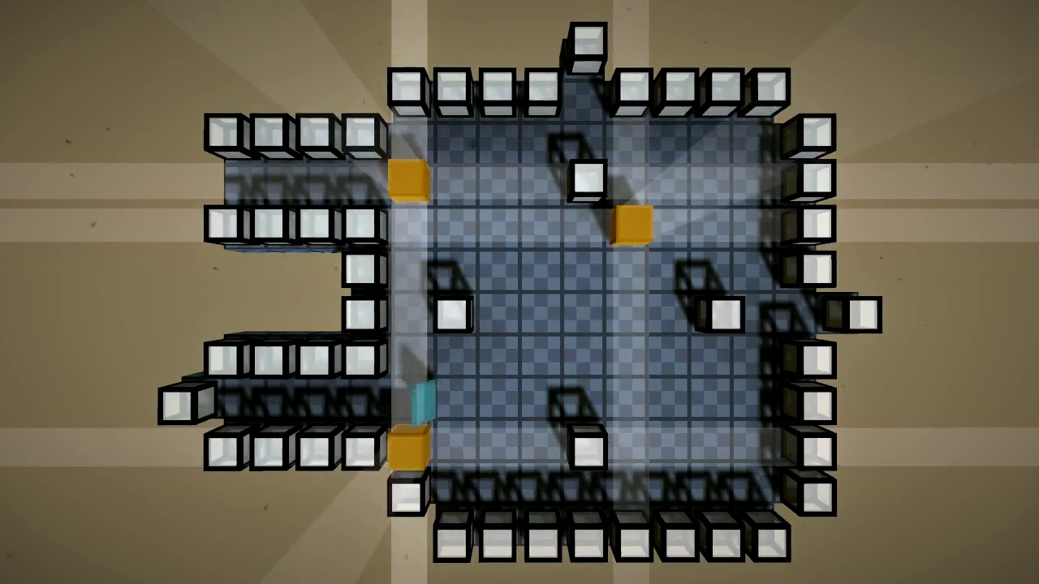
key("Left")
key("Left")
key("Left")
key("Left")
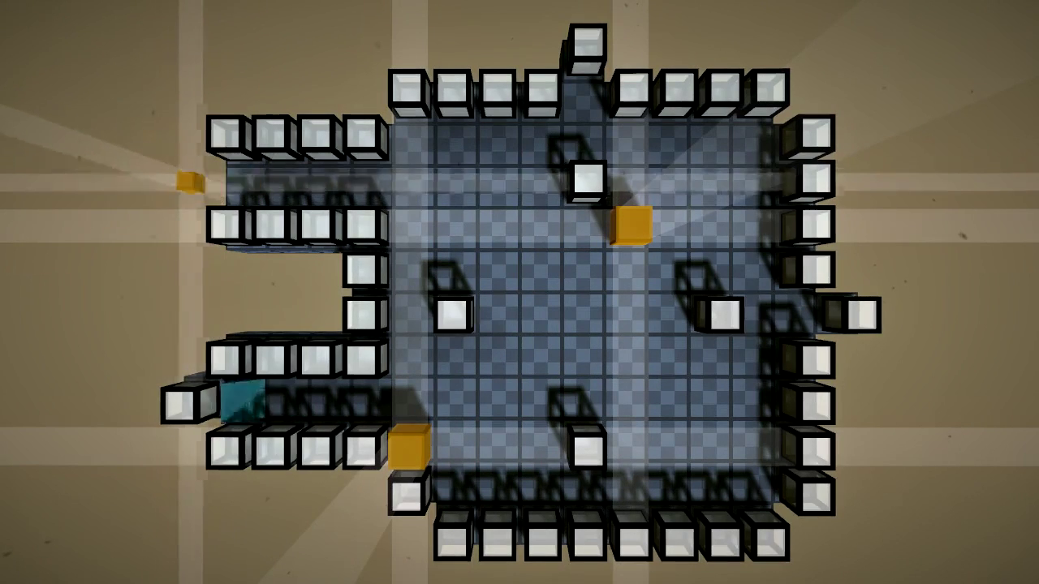
key("Right")
key("Right")
key("Right")
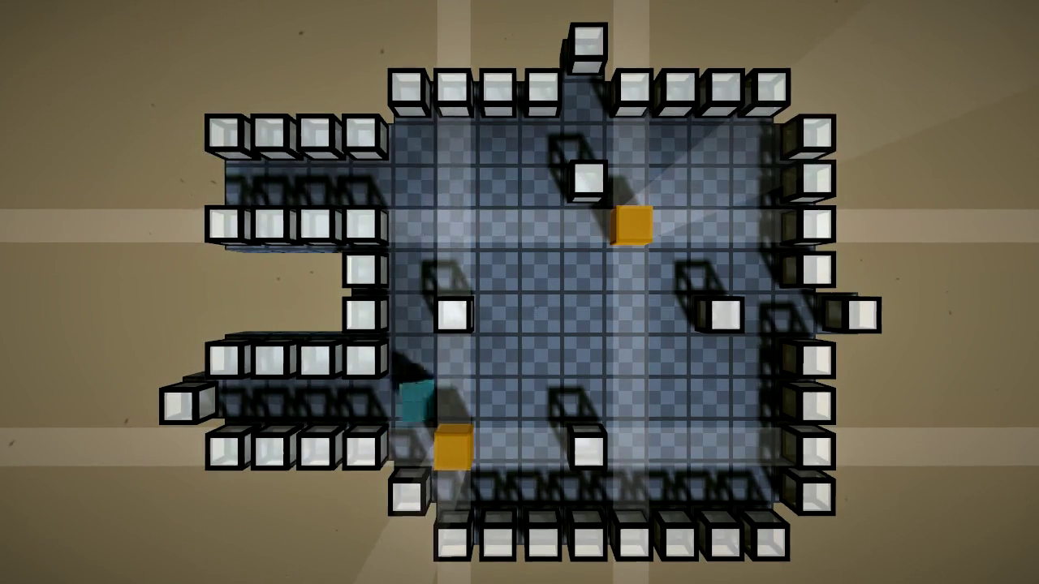
key("Right")
key("Right")
key("Right")
key("Right")
key("Right")
key("Right")
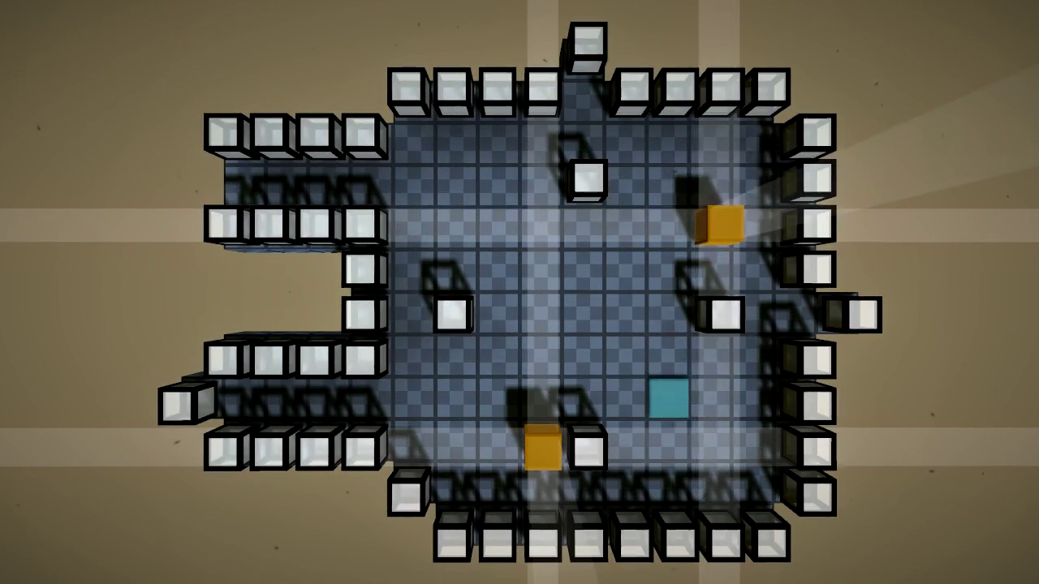
key("Right")
key("Right")
key("Up")
key("Up")
key("Right")
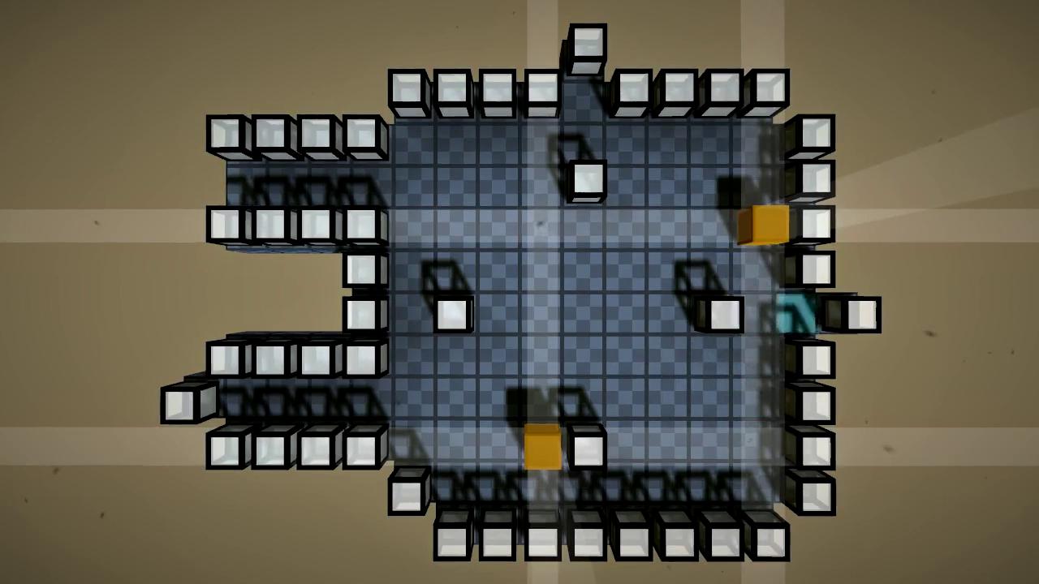
key("Left")
key("Down")
key("Left")
key("Left")
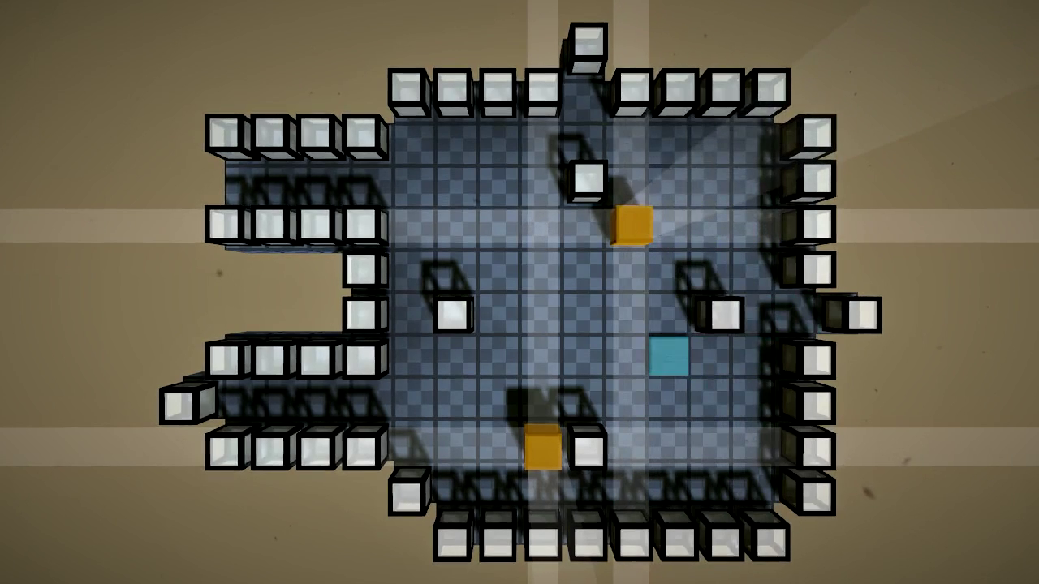
key("Left")
key("Left")
key("Up")
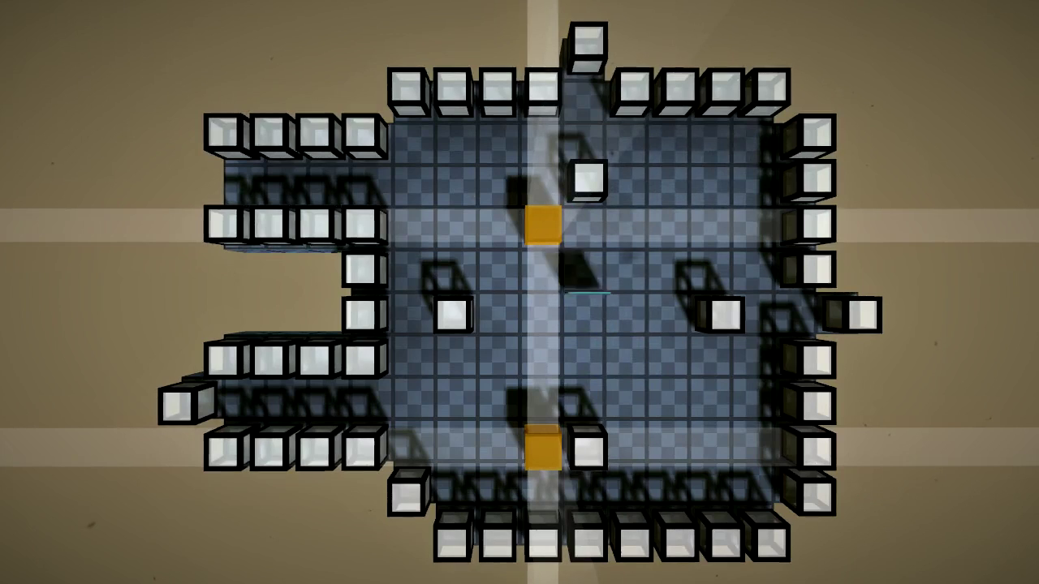
key("Up")
key("Down")
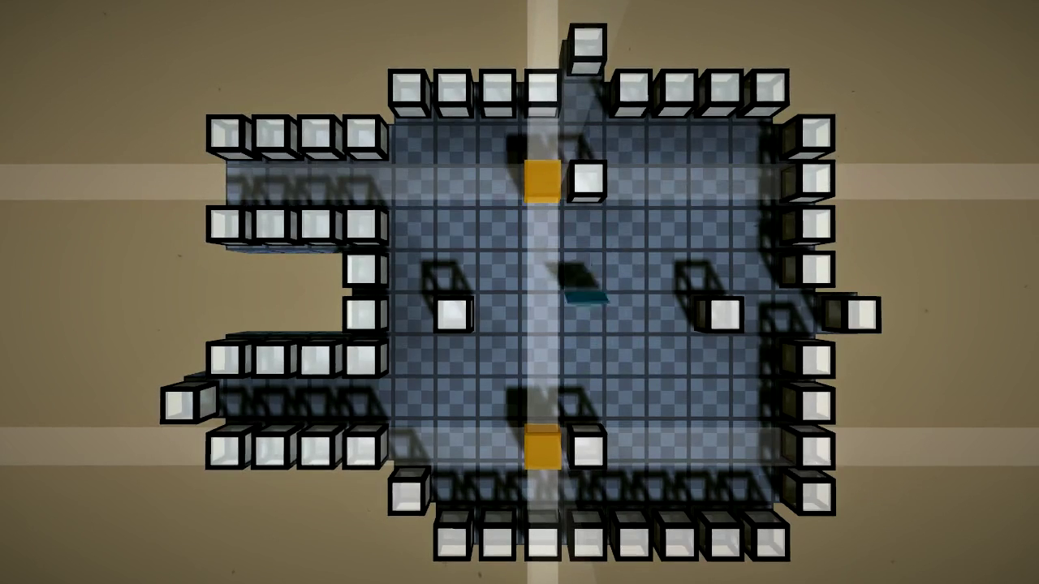
key("Down")
key("Left")
key("Left")
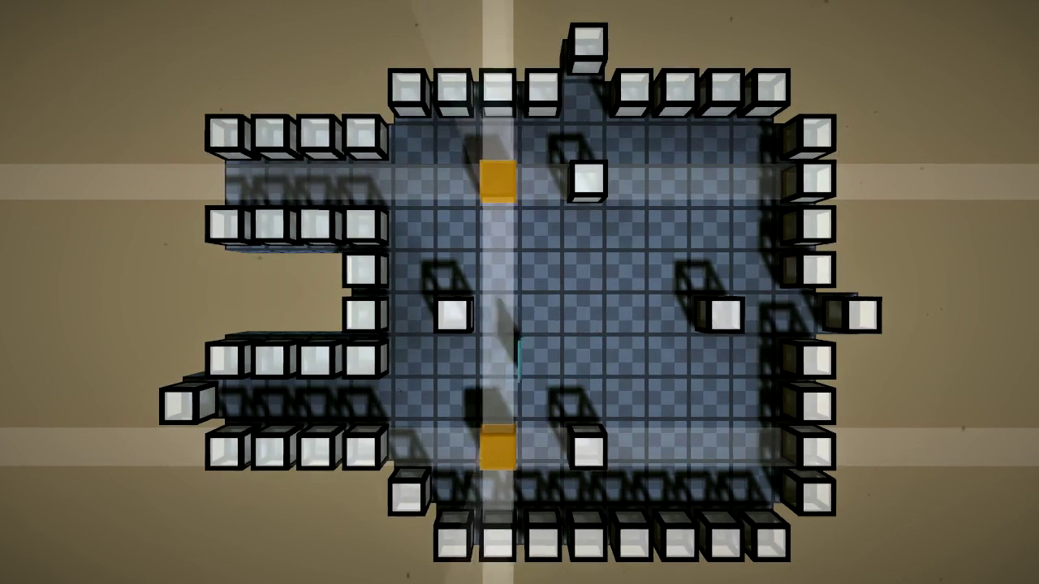
key("Left")
key("Down")
key("Left")
key("Left")
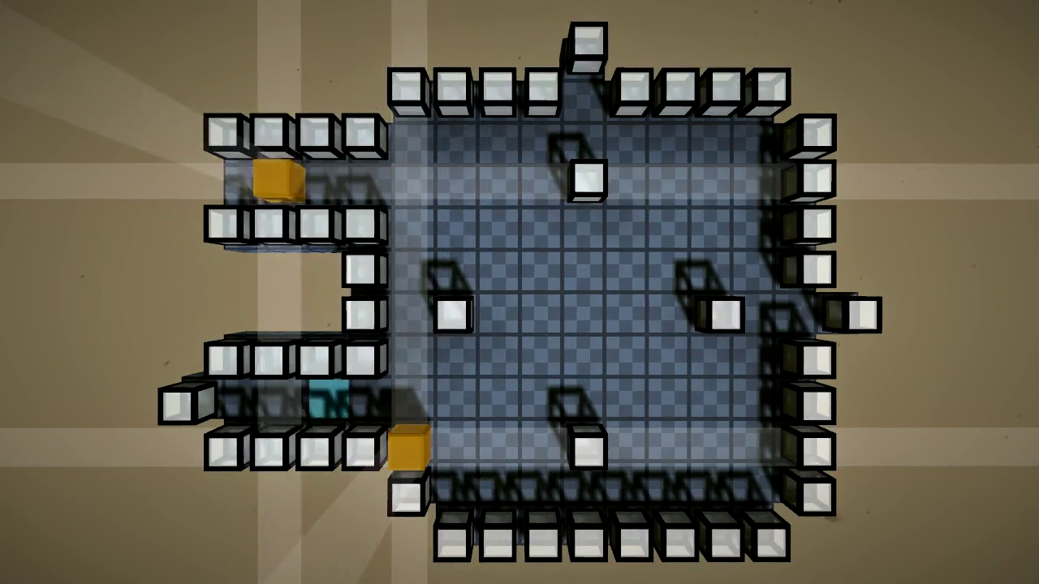
key("Left")
key("Left")
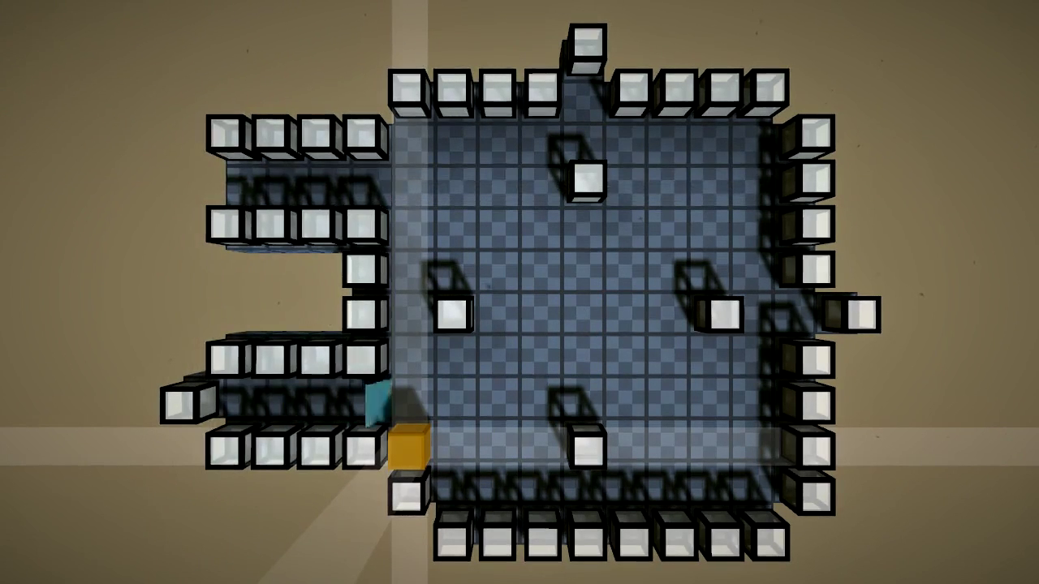
key("Right")
key("Right")
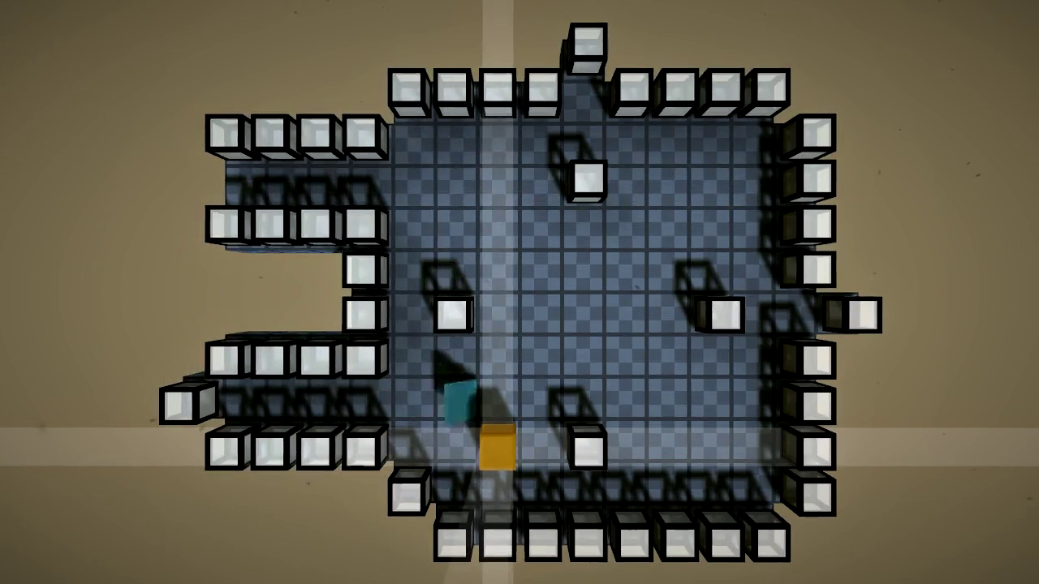
key("Right")
key("Right")
key("Right")
key("Left")
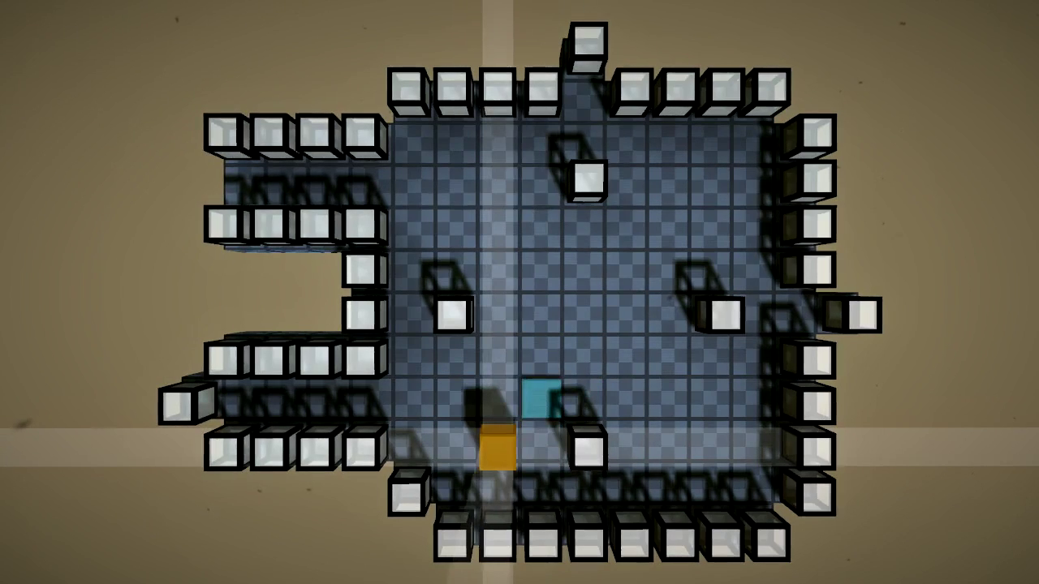
key("Left")
key("Left")
key("Down")
key("Down")
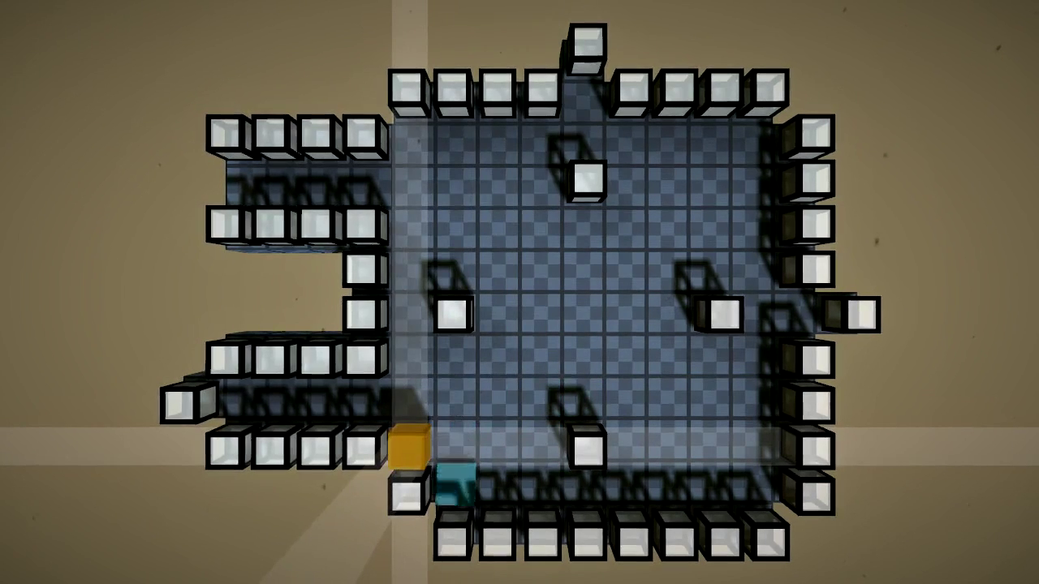
key("Up")
key("Up")
key("Up")
key("Right")
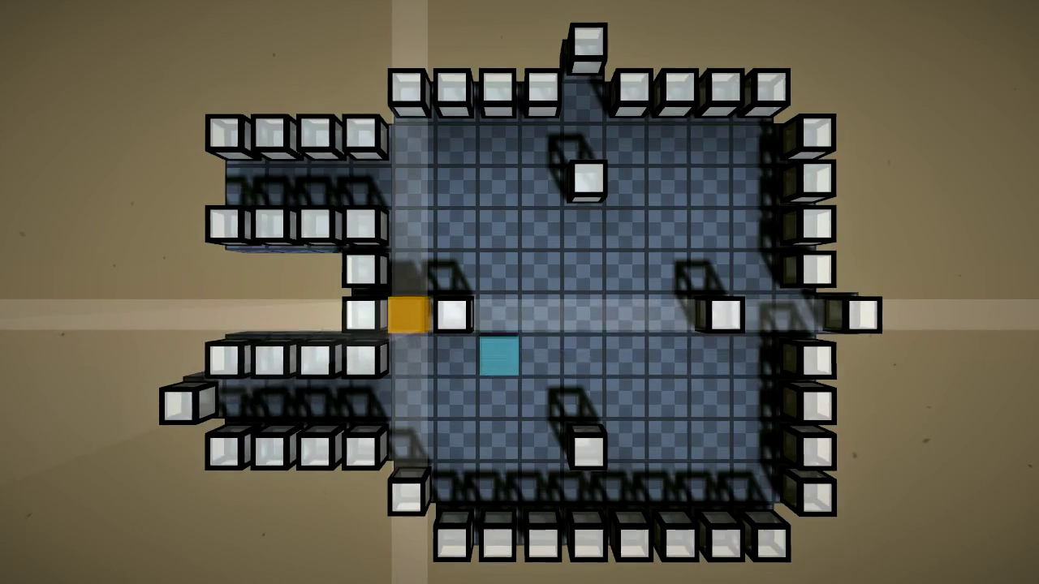
key("Up")
key("Up")
key("Up")
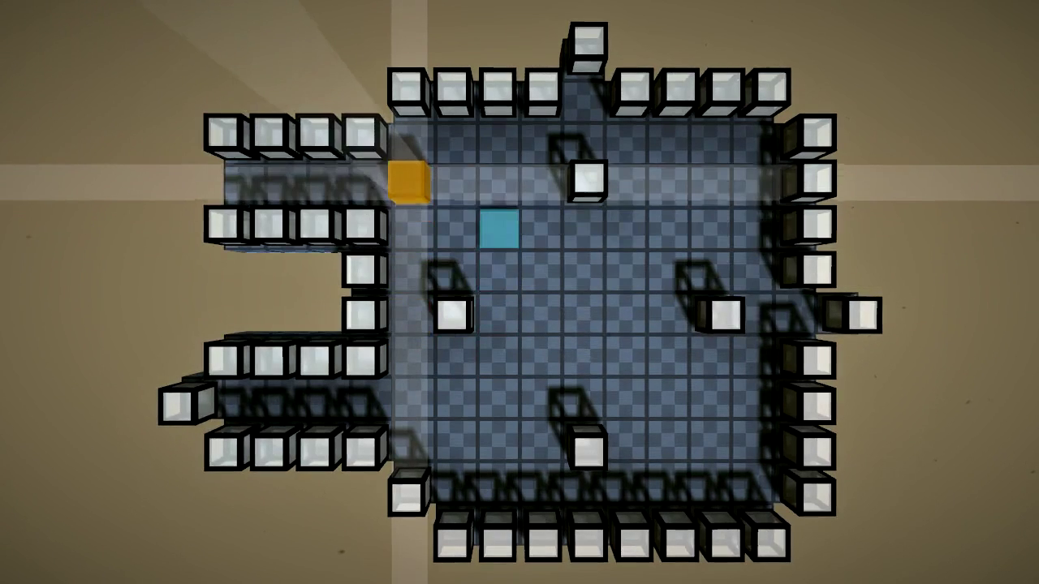
key("Down")
key("Down")
key("Down")
key("Down")
key("Left")
key("Left")
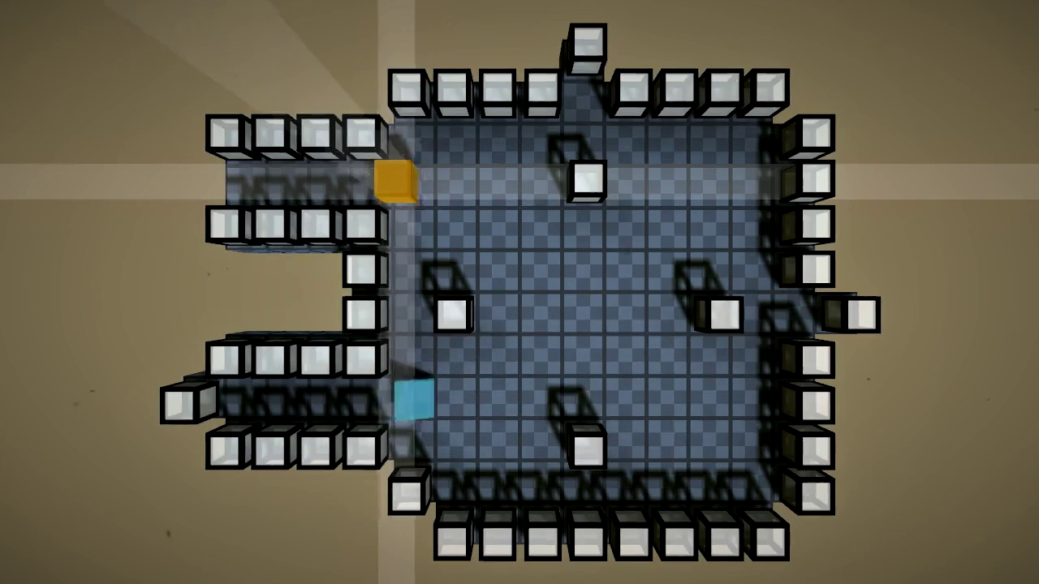
key("Left")
key("Left")
key("Left")
key("Left")
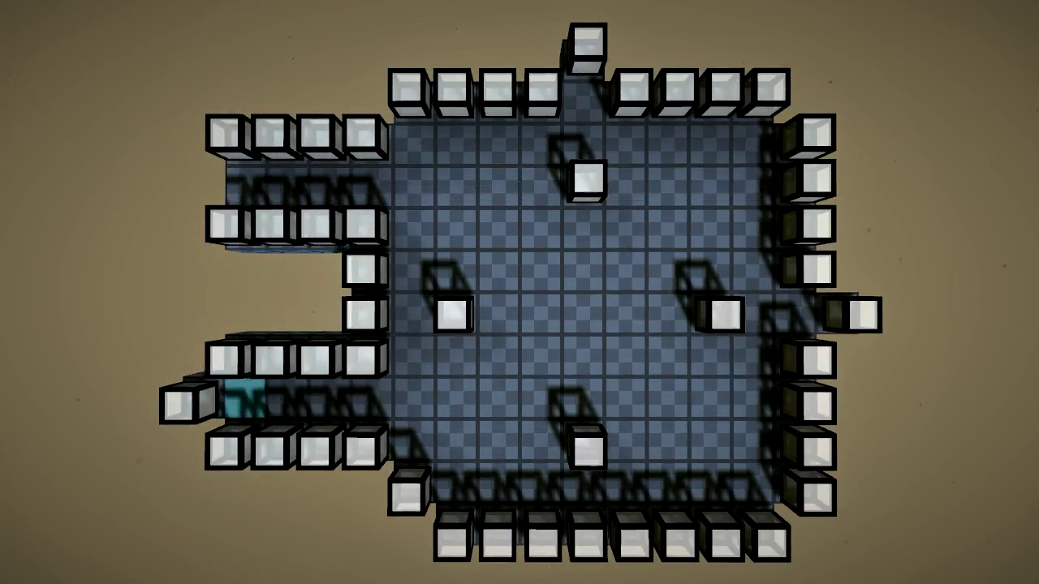